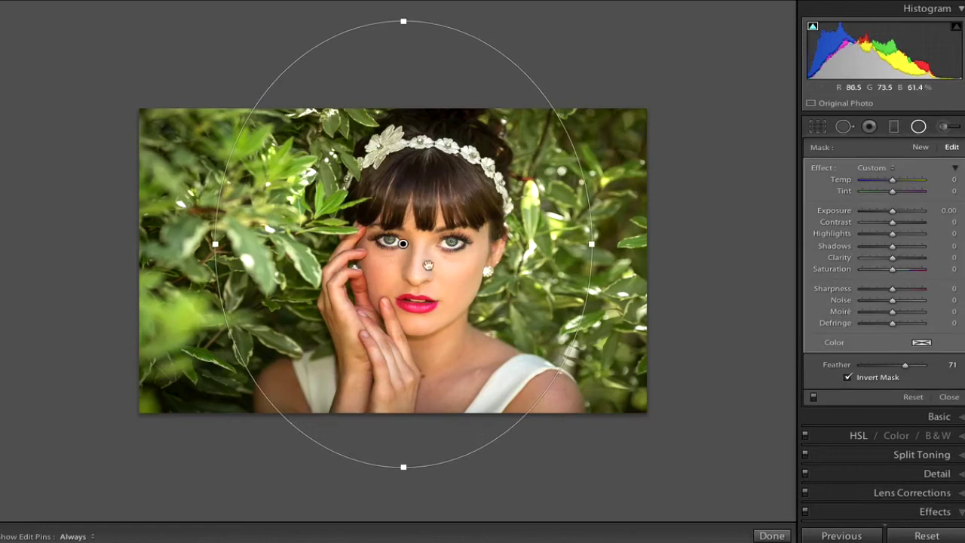
Step: Centre the radial filter on the woman's nose and set its feather to 82
left_click_drag(403, 242, 424, 265)
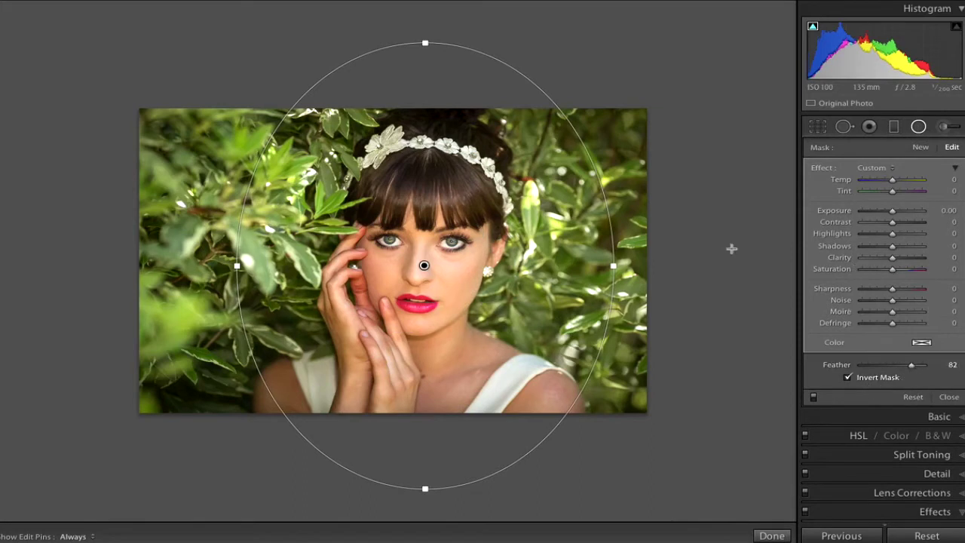
Step: Preview the radial mask's coverage at exposure −4.00 with inversion off and back on, and reset the effect values
left_click_drag(891, 215, 727, 412)
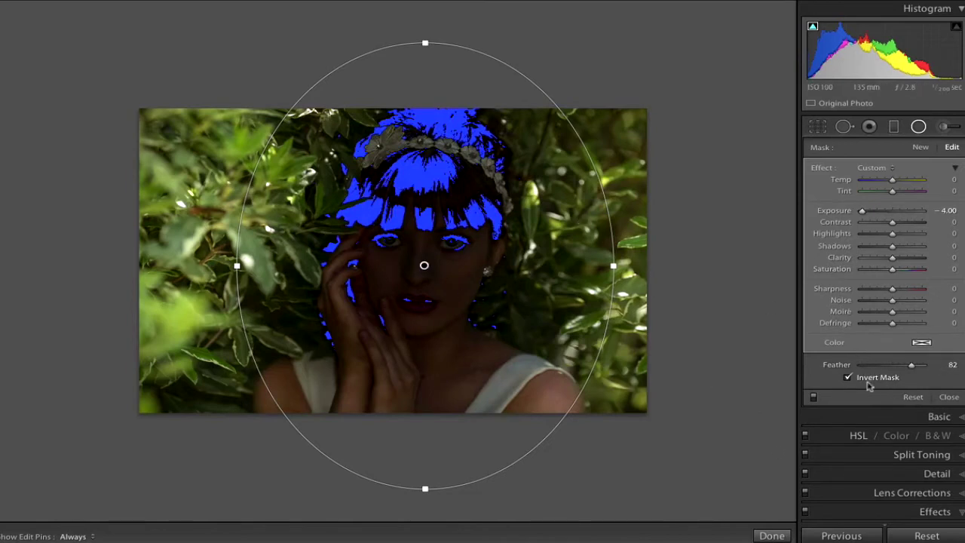
left_click(848, 377)
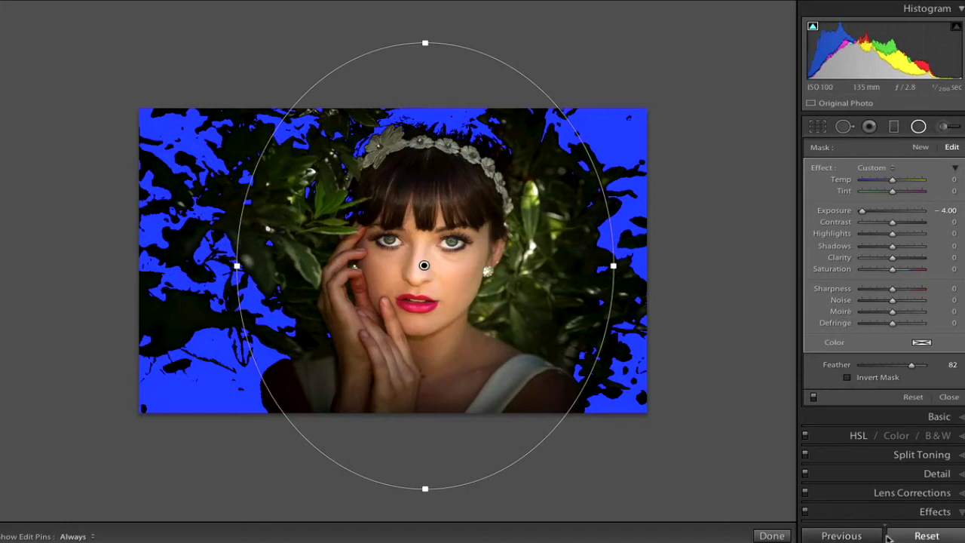
left_click(864, 385)
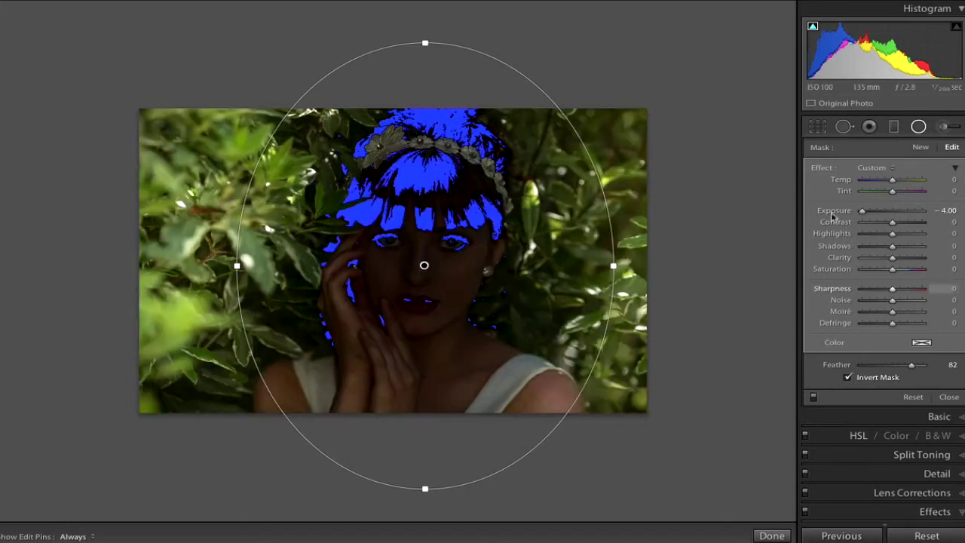
double_click(823, 168)
Step: Set the inverted radial filter's exposure to 0.34 and shift the filter slightly towards the woman's raised hand
left_click_drag(893, 212, 895, 213)
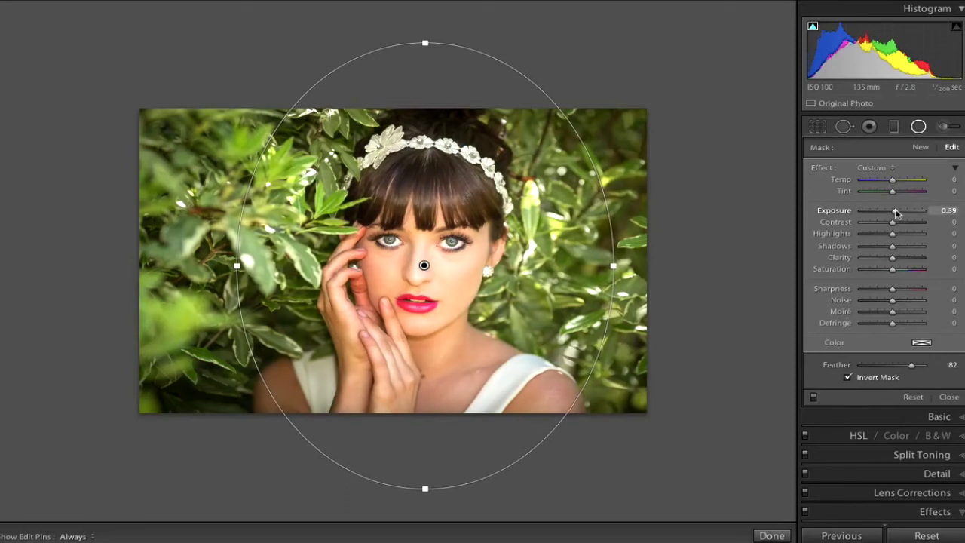
left_click_drag(896, 213, 896, 212)
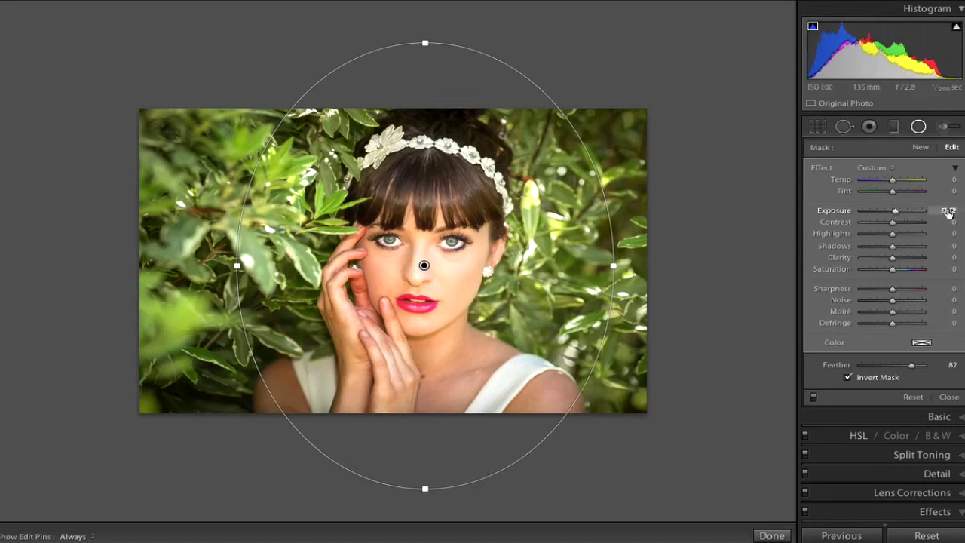
left_click_drag(895, 213, 896, 215)
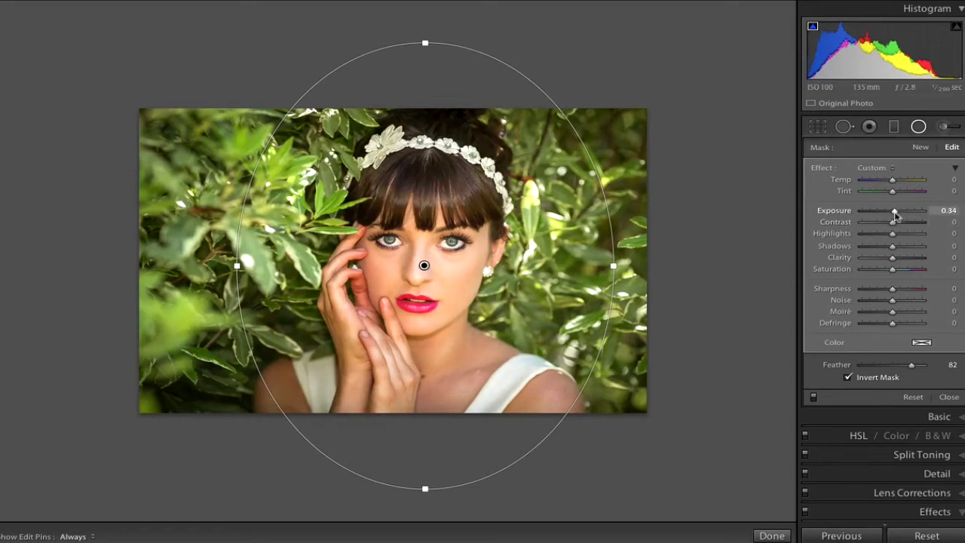
left_click_drag(425, 266, 395, 267)
left_click(949, 398)
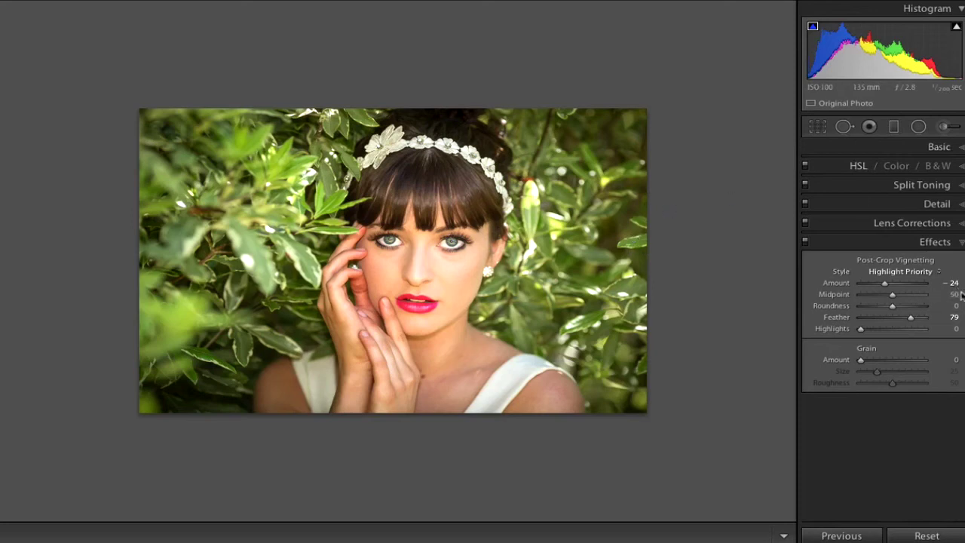
Step: Set the post-crop vignetting amount to −17
left_click_drag(885, 287, 887, 286)
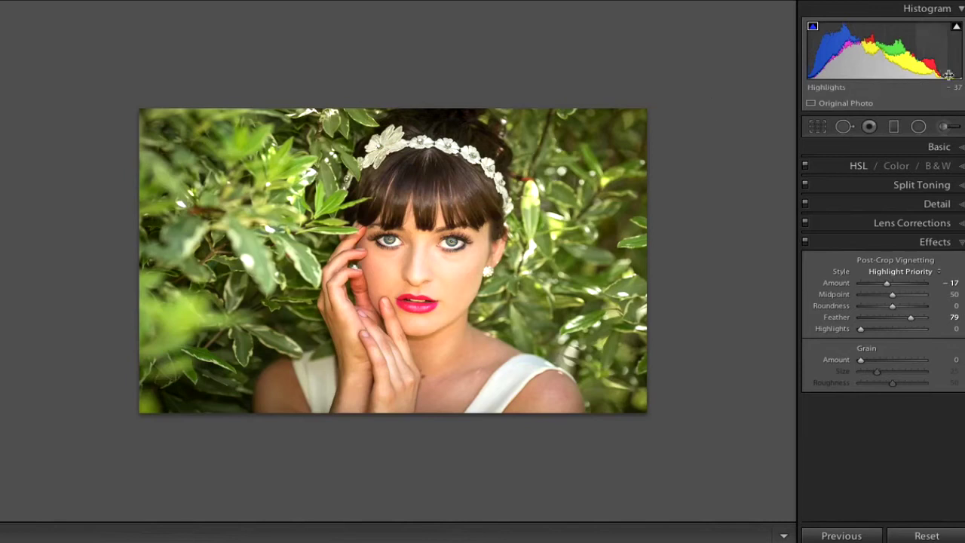
Step: Set up a new adjustment brush with saturation 0, clarity −75 and sharpness −73
left_click(943, 126)
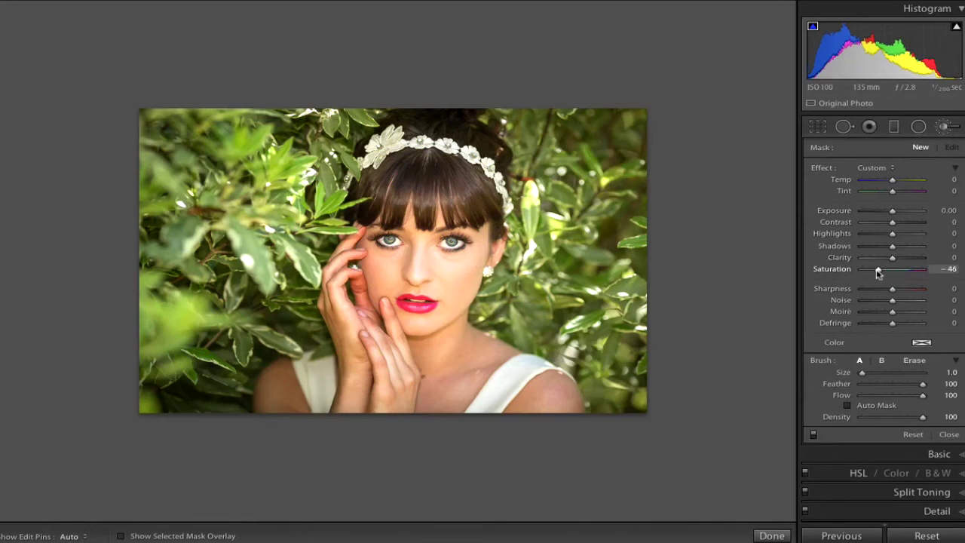
left_click_drag(895, 272, 892, 272)
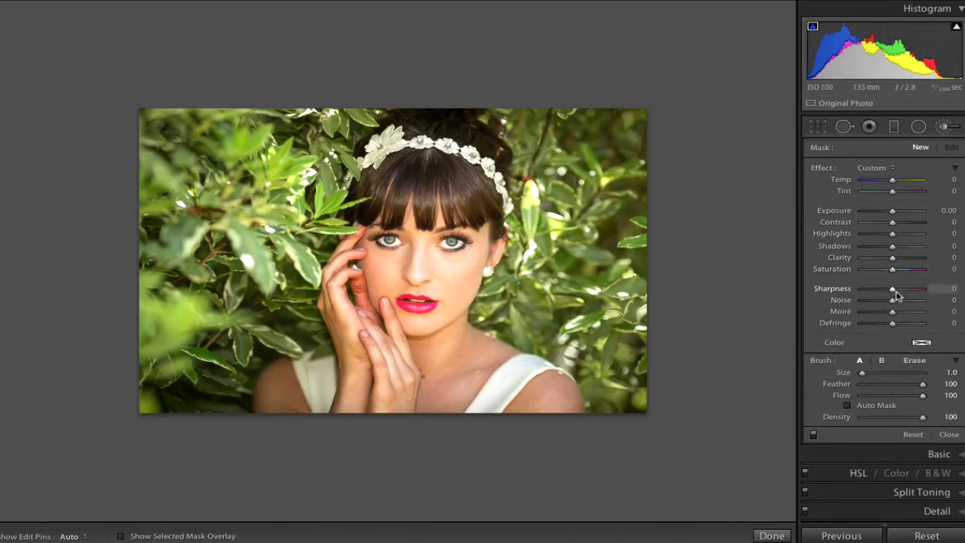
left_click_drag(878, 293, 877, 291)
left_click_drag(893, 258, 869, 260)
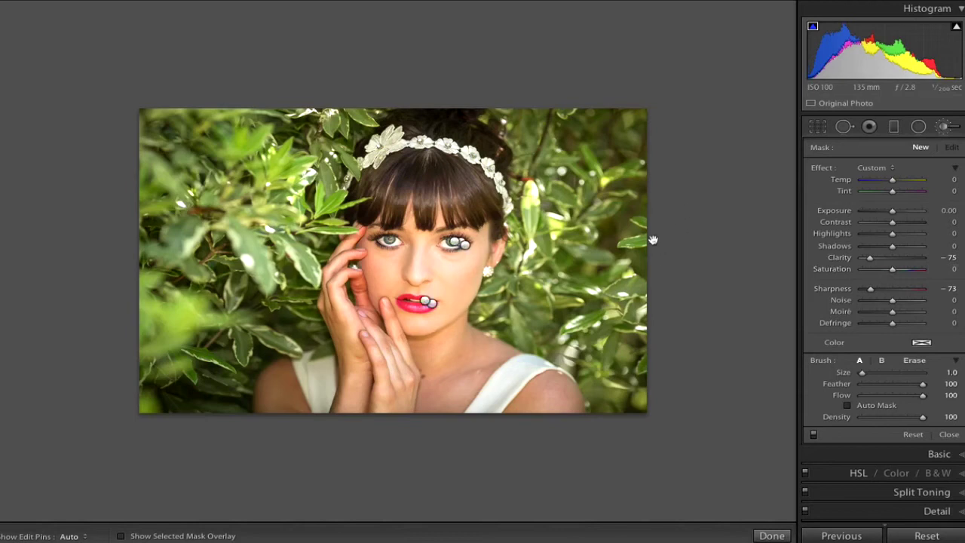
Step: Enlarge the adjustment brush to size 31 and paint over the sharp leaf at the photo's right edge to soften it
left_click(439, 227)
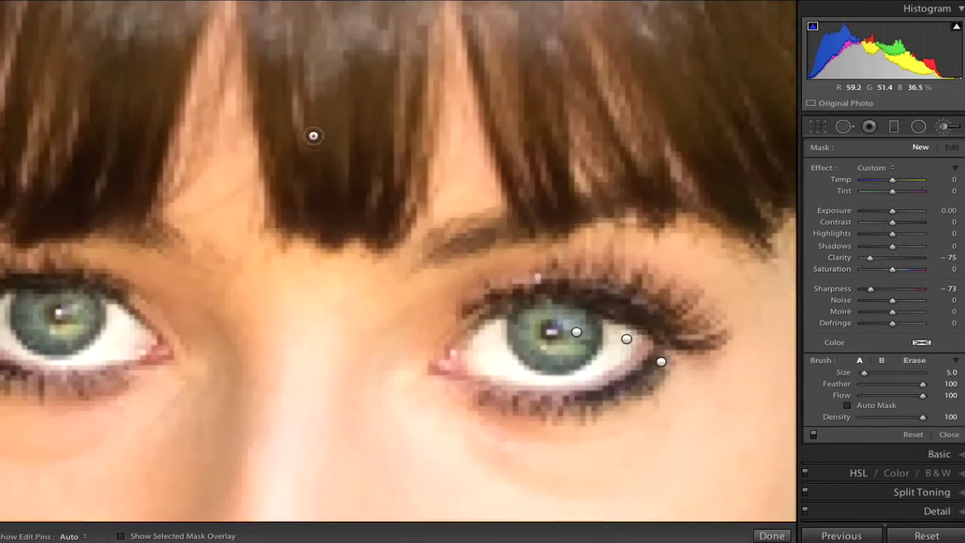
left_click_drag(453, 236, 433, 237)
scroll(433, 237, "right", 10)
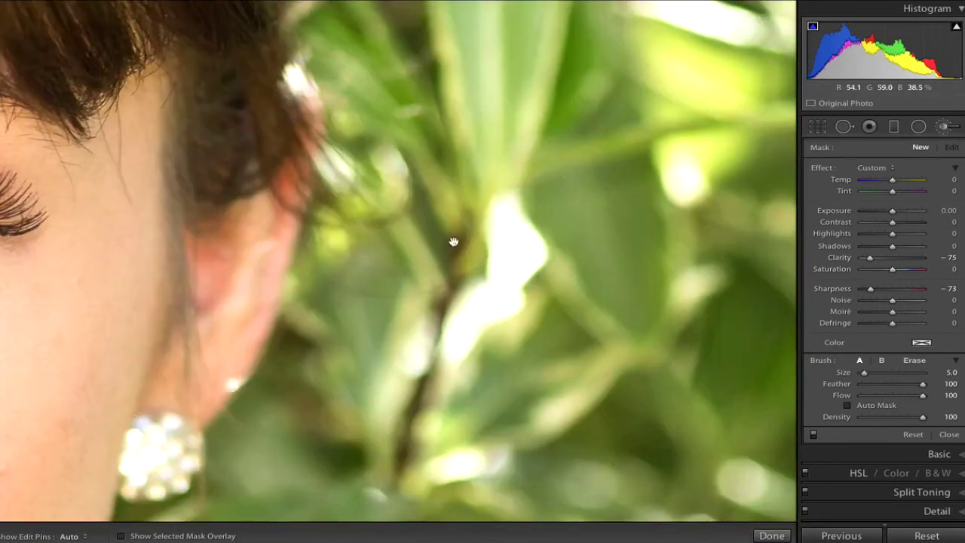
key("z")
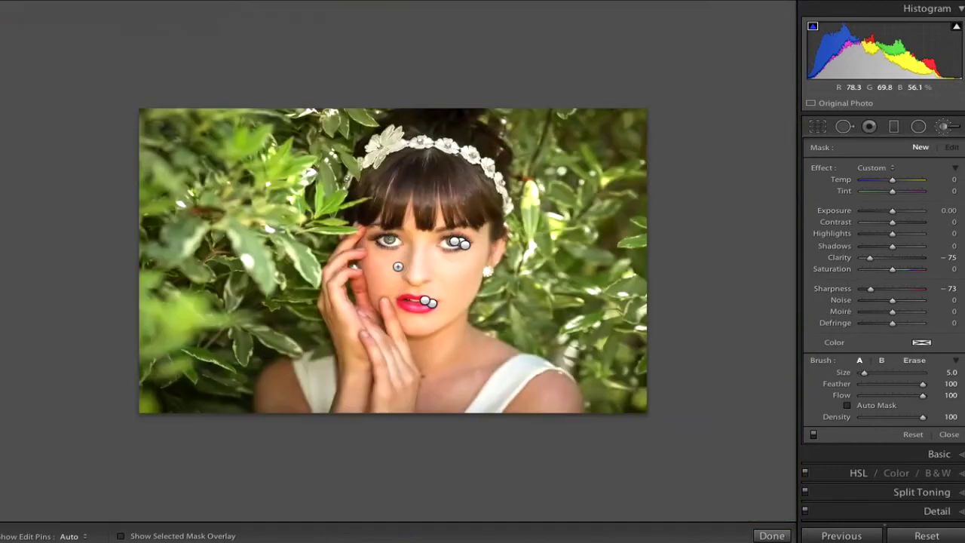
key("z")
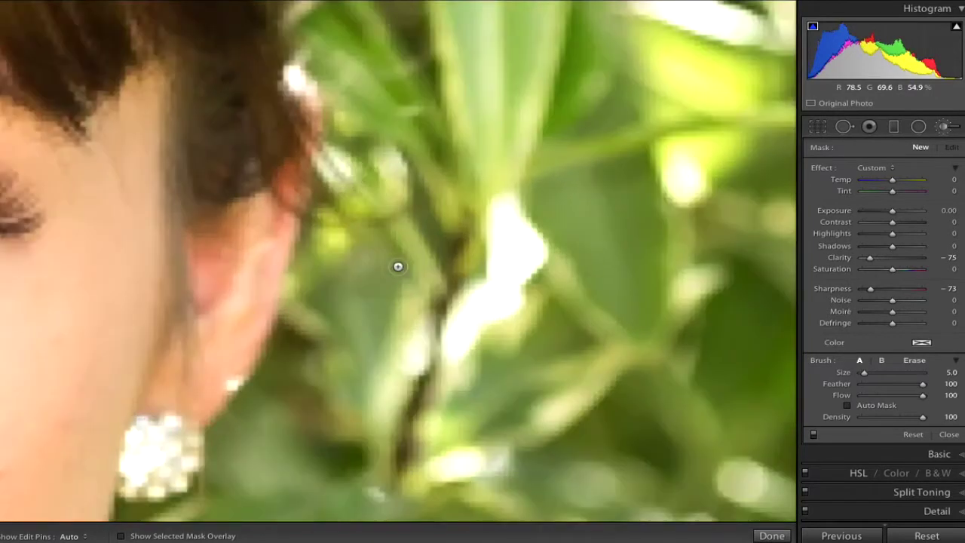
scroll(226, 185, "right", 10)
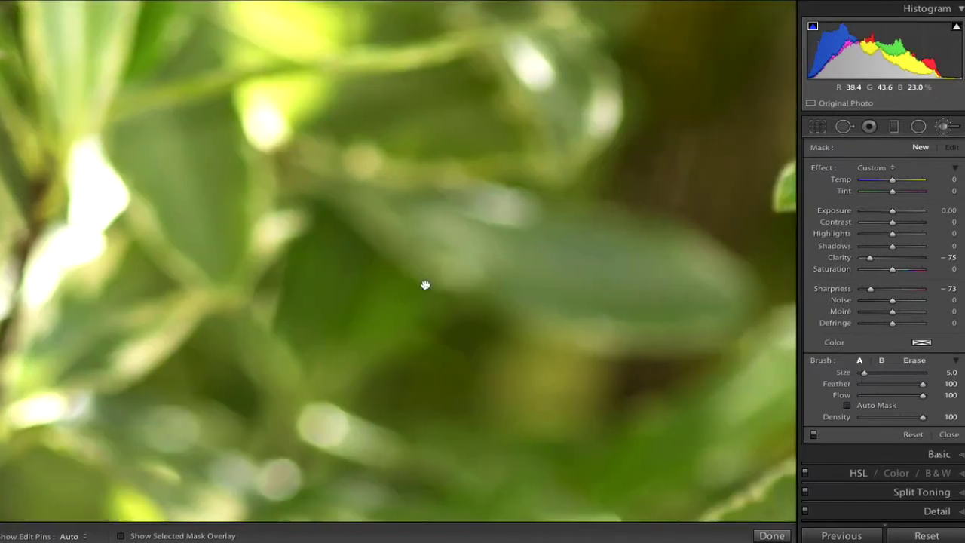
scroll(565, 473, "up", 5)
scroll(565, 474, "right", 3)
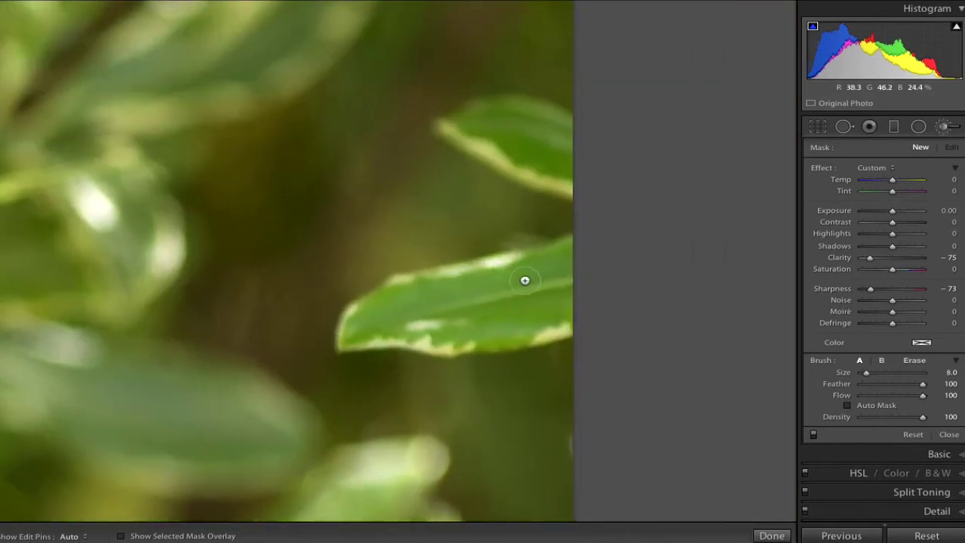
scroll(523, 286, "up", 6)
scroll(528, 287, "up", 2)
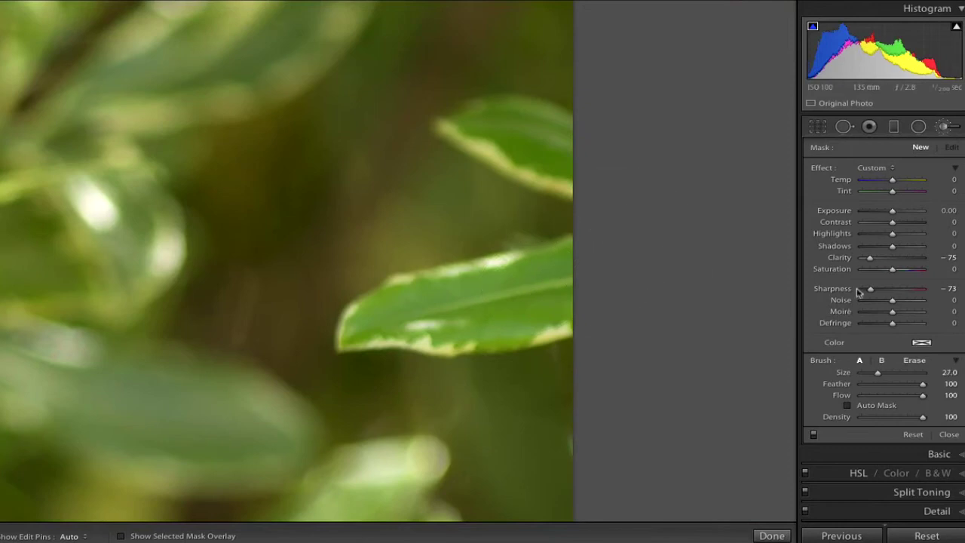
scroll(523, 289, "up", 2)
key("h")
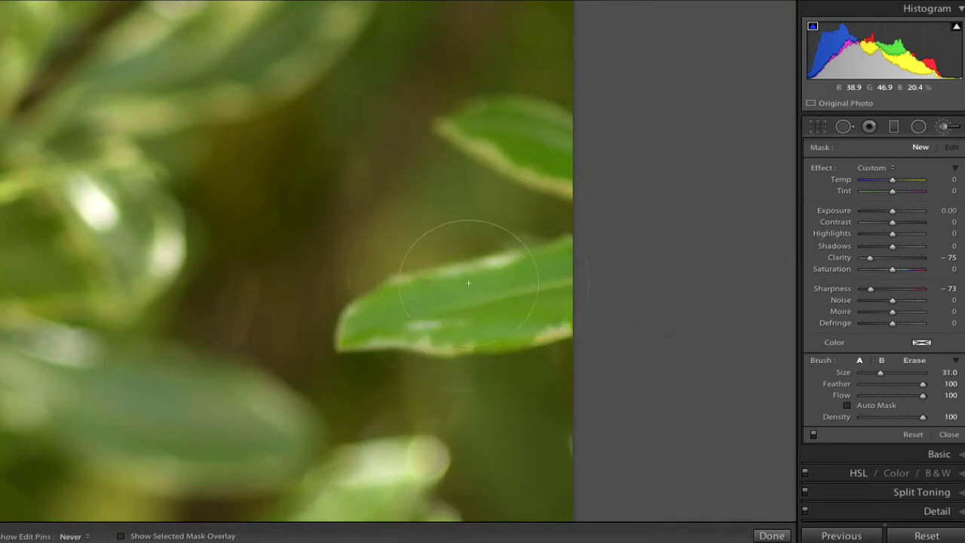
left_click_drag(463, 280, 528, 332)
Step: Compare the softened leaf with the brush adjustments switched off and back on
key("h")
key("h")
key("h")
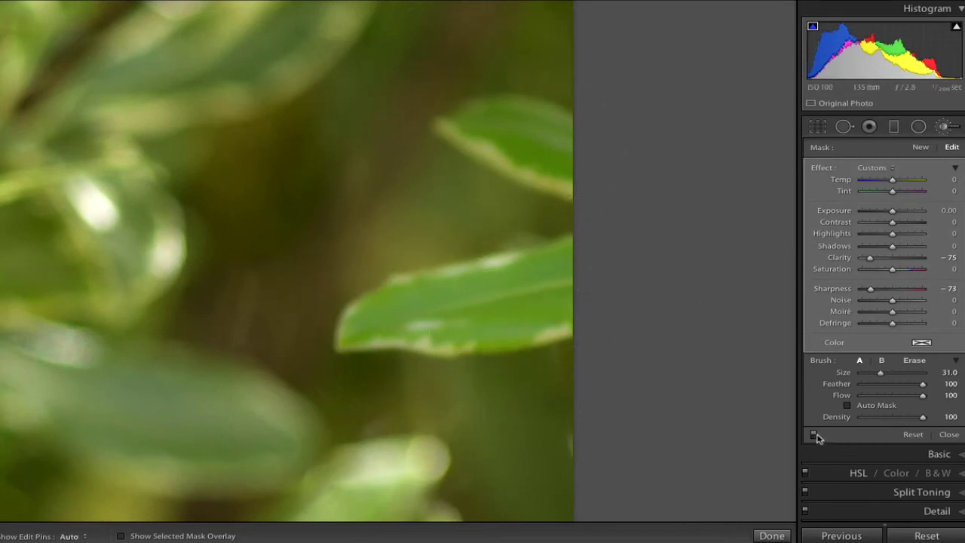
left_click(814, 436)
left_click(814, 436)
Step: Reduce the softening brush to size 13 and inspect the whole photo with the edit pins hidden and shown
key("z")
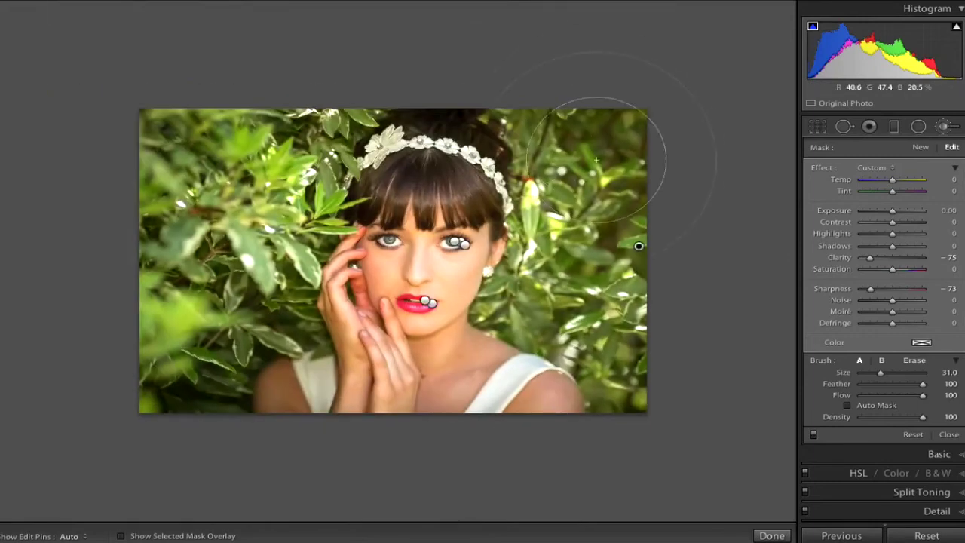
scroll(623, 144, "down", 8)
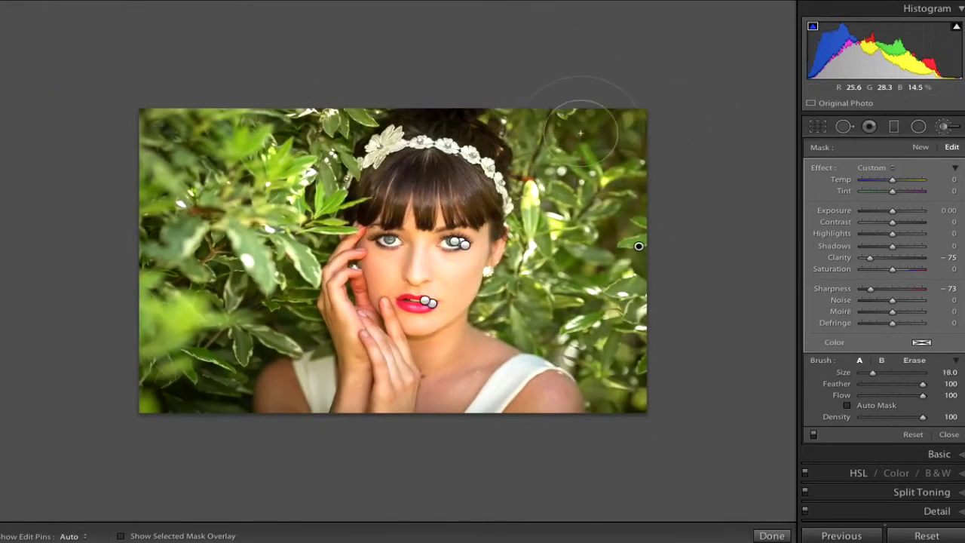
scroll(576, 122, "down", 1)
key("h")
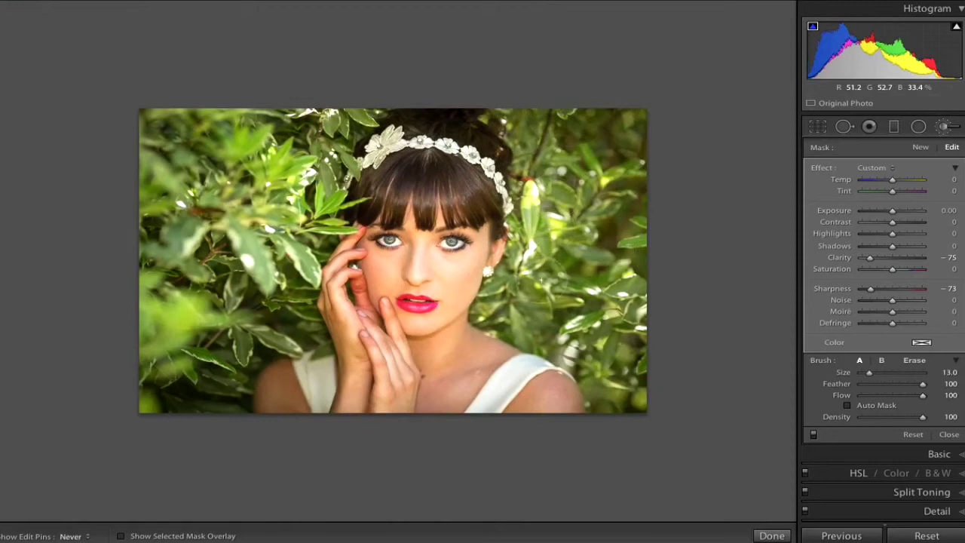
key("h")
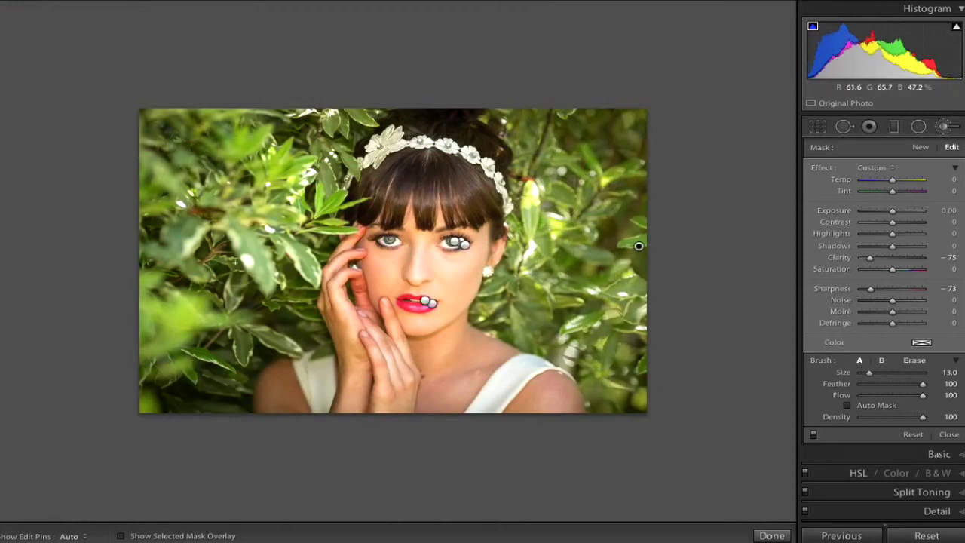
key("h")
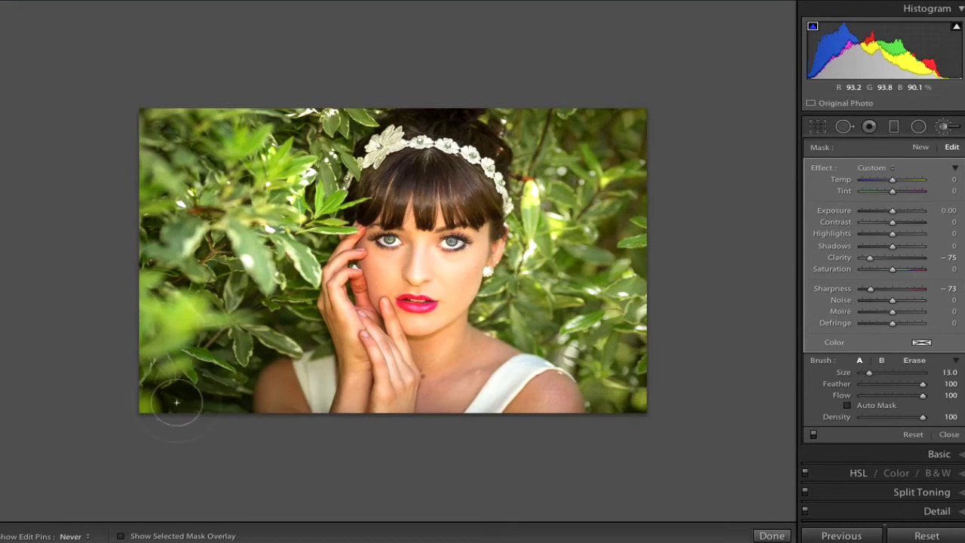
key("h")
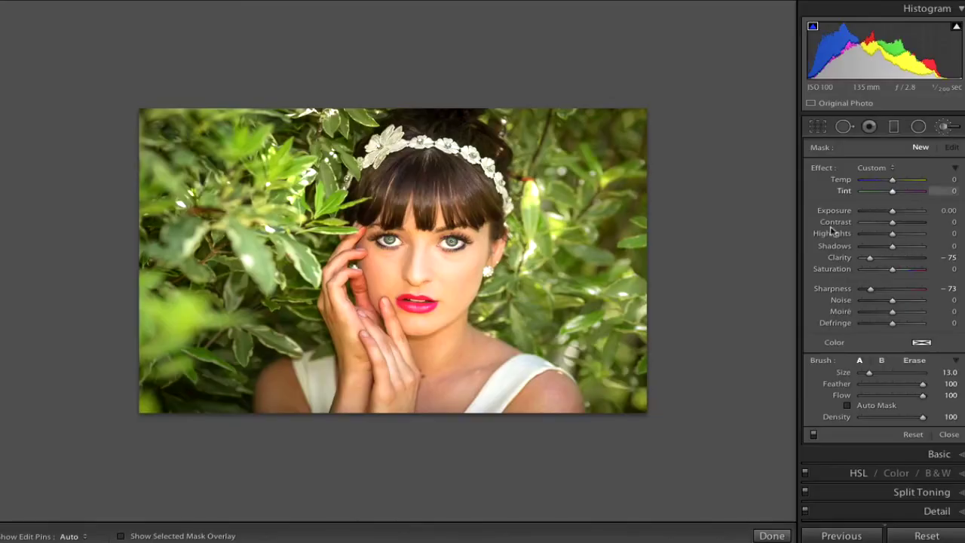
Step: Paint a new brush adjustment with clarity −100 and sharpness −100 over the foliage near the photo's right edge and finish brushing
left_click_drag(870, 257, 830, 258)
left_click_drag(870, 288, 829, 289)
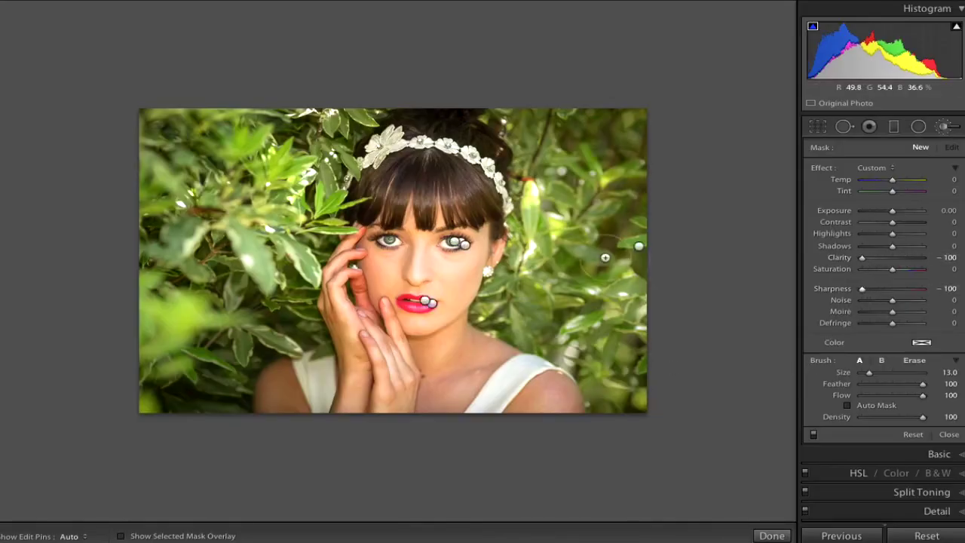
left_click_drag(628, 270, 641, 274)
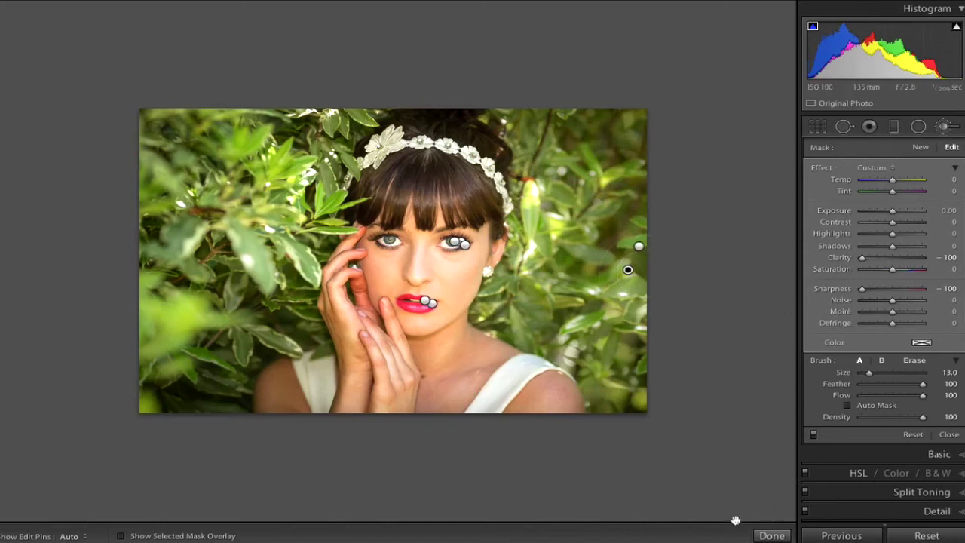
key("h")
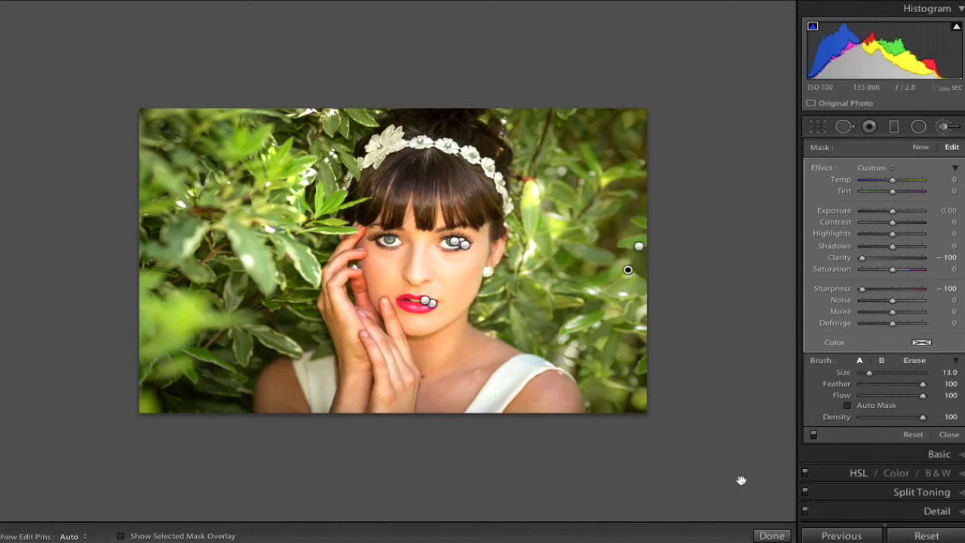
left_click(770, 536)
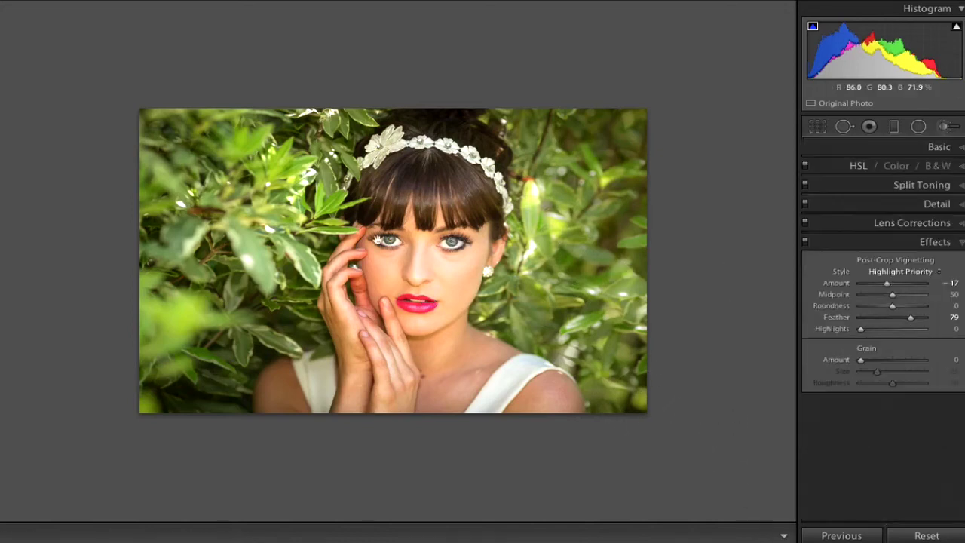
Step: Fit the whole photo in the view with the side panels hidden and the surroundings blacked out
left_click(3, 251)
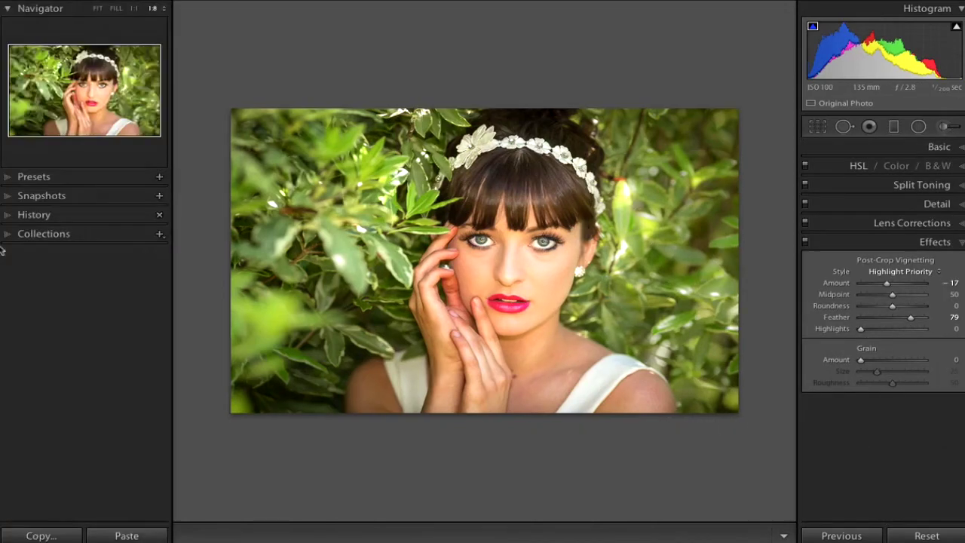
left_click(97, 8)
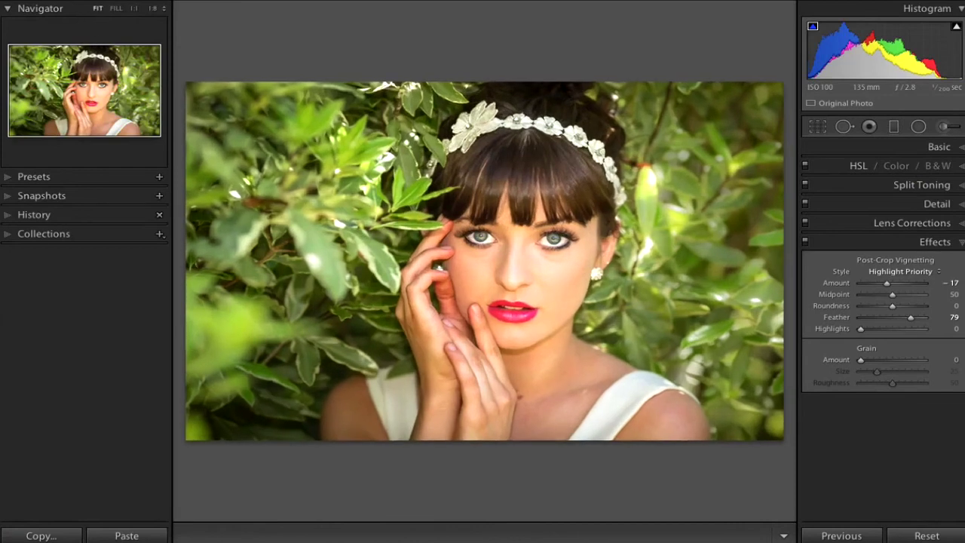
left_click(5, 277)
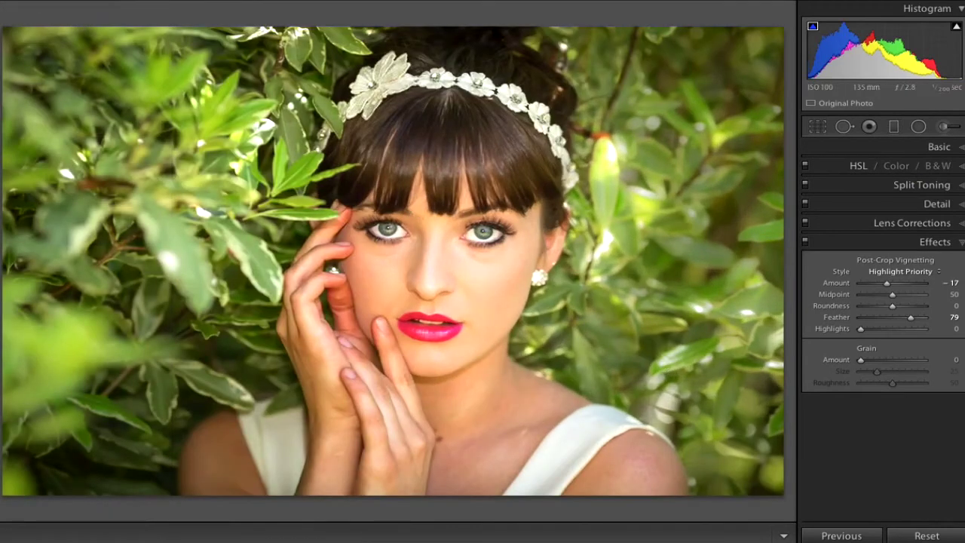
key("Tab")
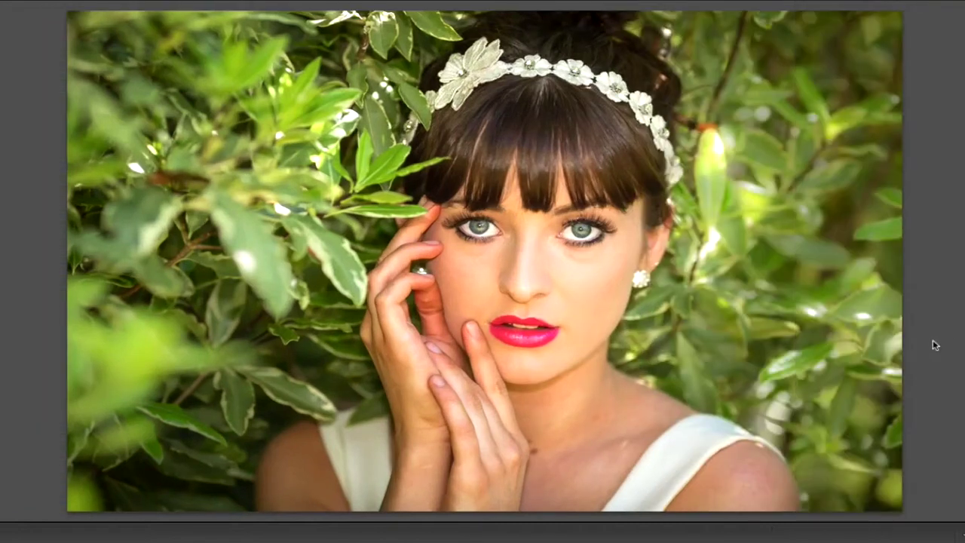
key("l")
key("l")
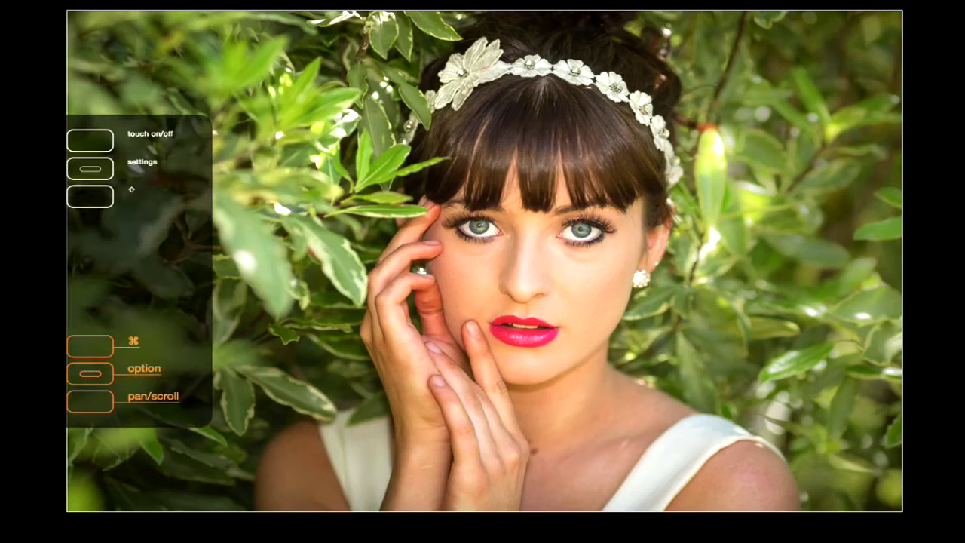
Step: Compare the original photo with the edited version
key("backslash")
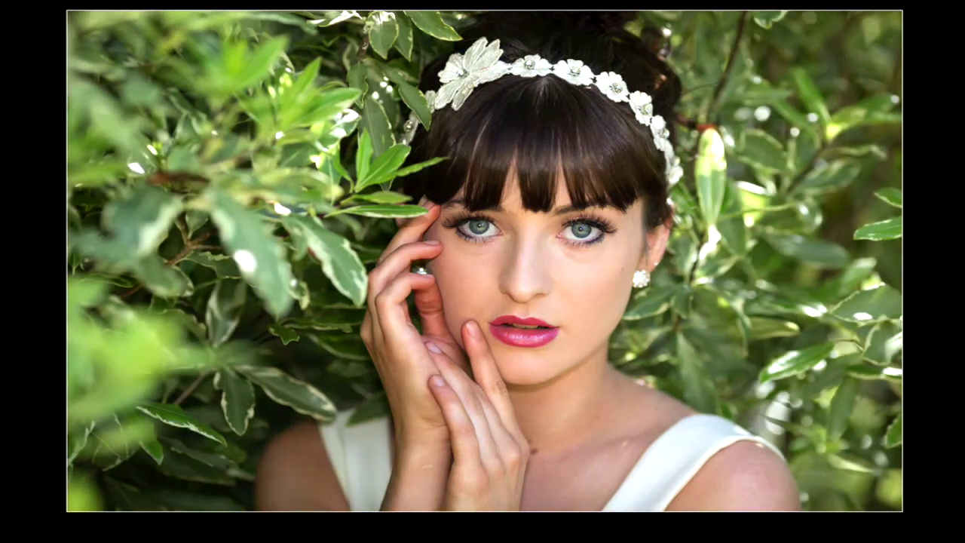
key("backslash")
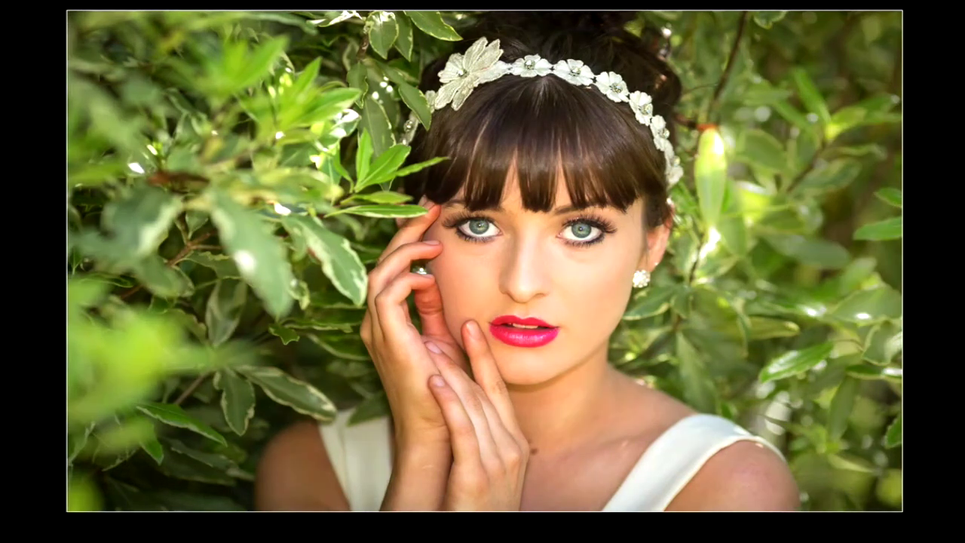
key("backslash")
key("backslash")
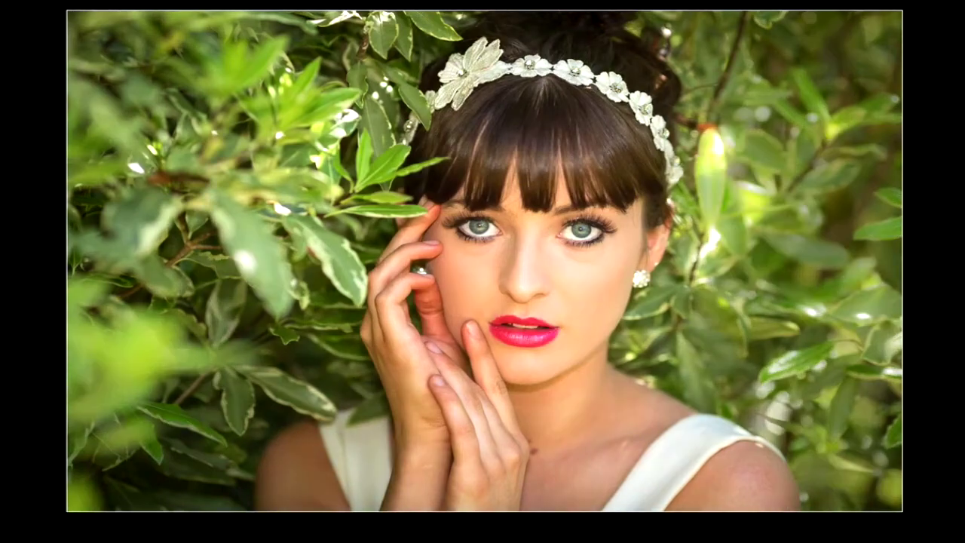